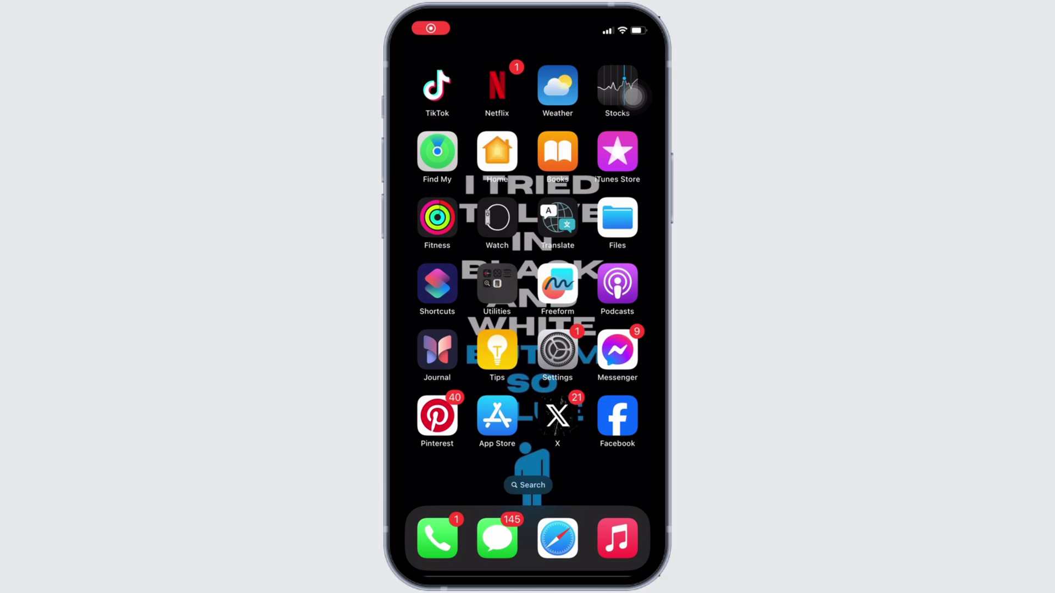
Confirm in Control Center's Wi-Fi list that the Zte network is connected, then dismiss it.
{"action": "left_click_drag", "start_coordinate": [626, 25], "coordinate": [627, 247]}
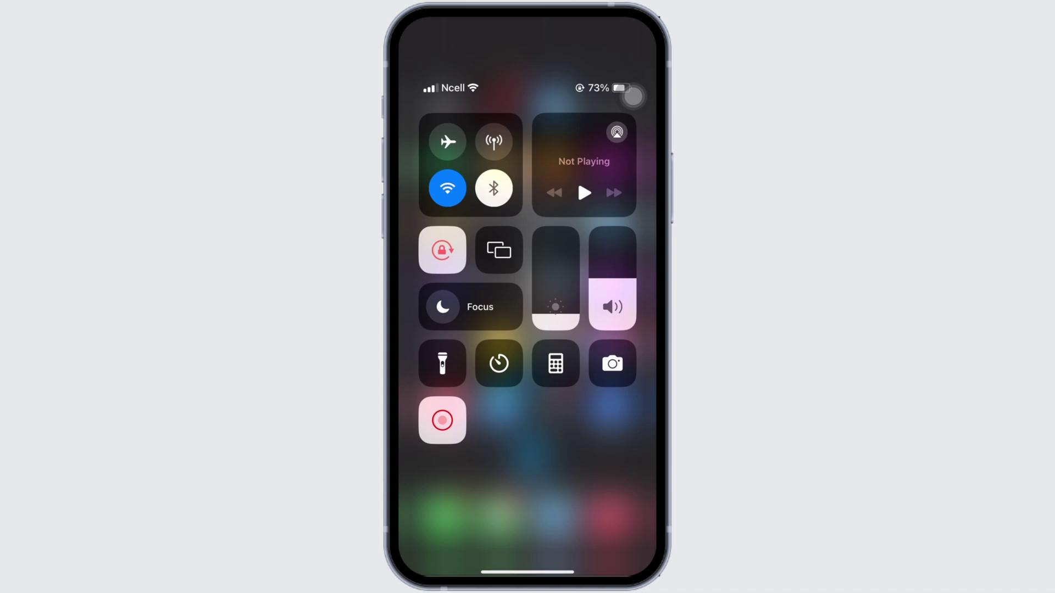
{"action": "left_click", "coordinate": [470, 189]}
{"action": "left_click", "coordinate": [475, 285]}
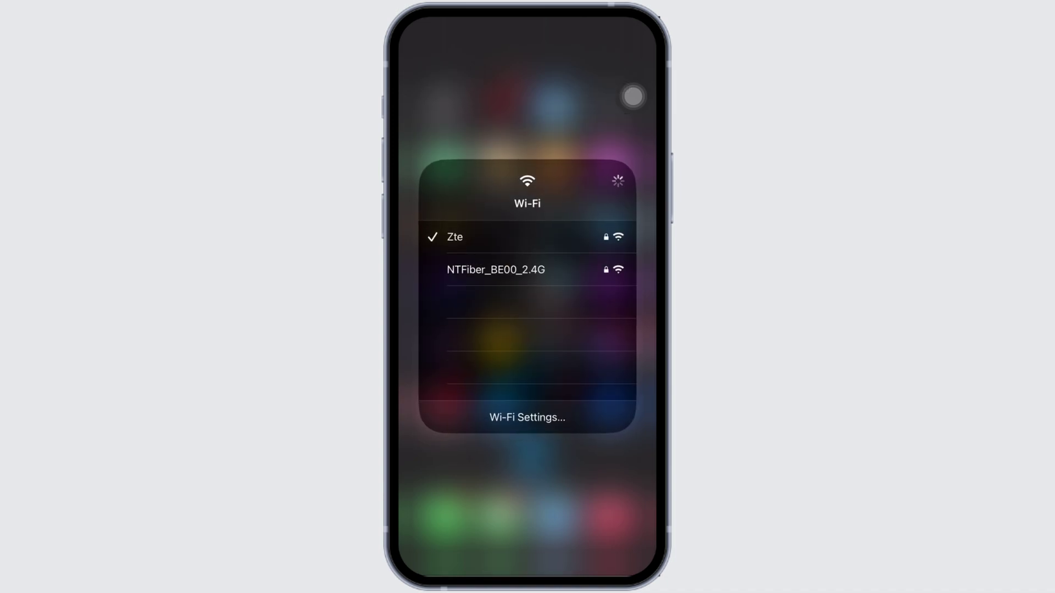
{"action": "left_click", "coordinate": [528, 511]}
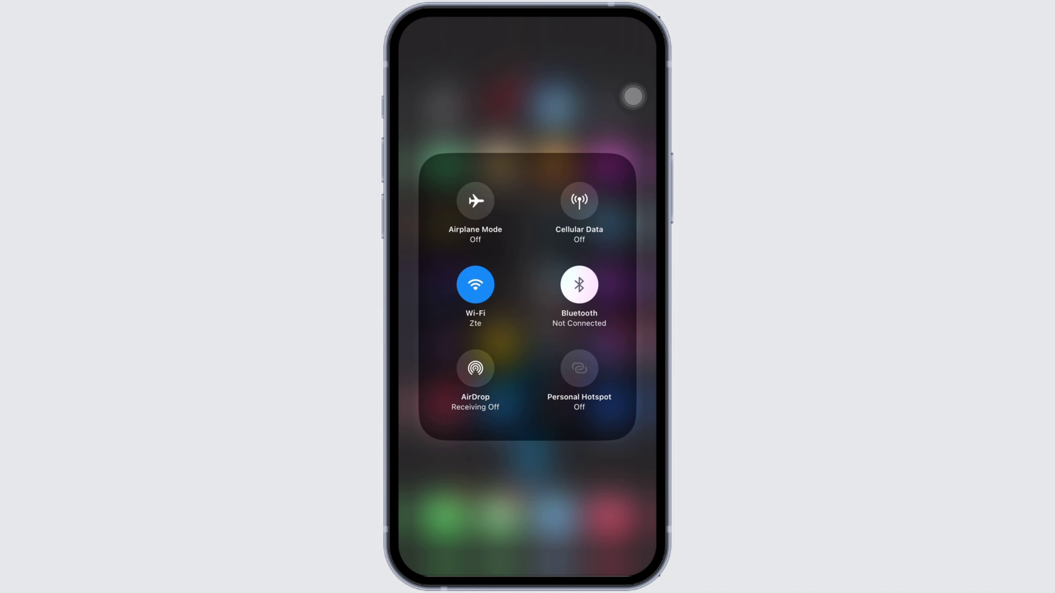
{"action": "left_click", "coordinate": [528, 511]}
{"action": "left_click", "coordinate": [633, 96]}
Search the App Store for 'dasher' and open the DoorDash - Dasher page (version 2.331.0).
{"action": "left_click", "coordinate": [497, 418]}
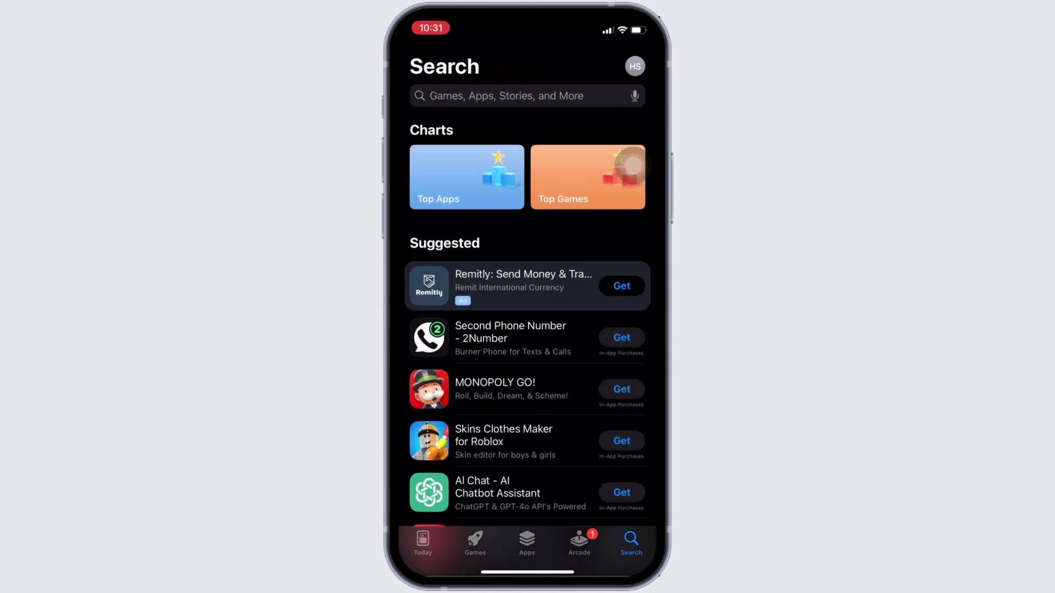
{"action": "left_click", "coordinate": [511, 96]}
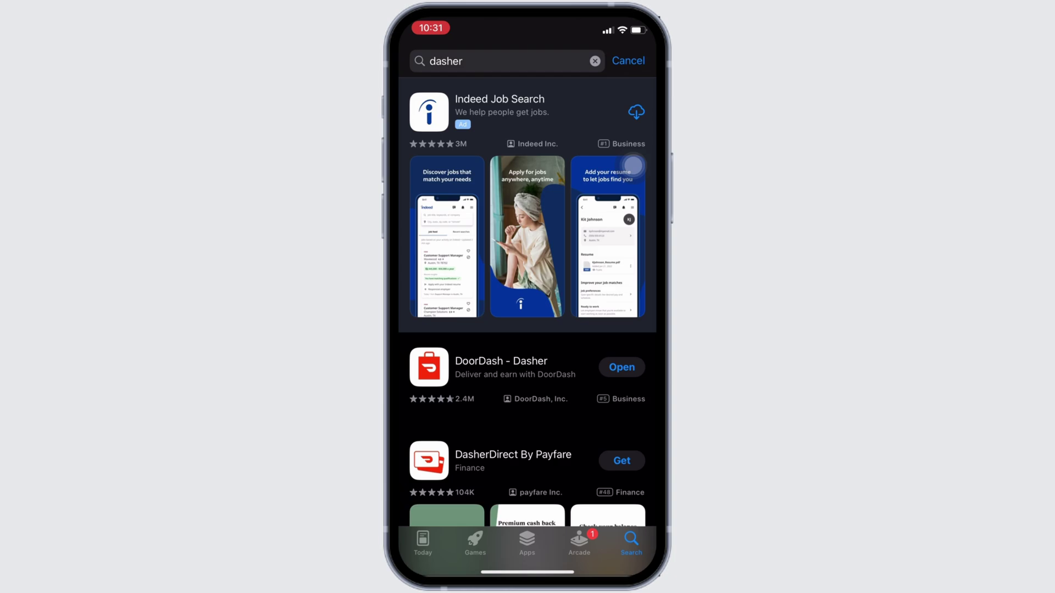
{"action": "left_click", "coordinate": [504, 367]}
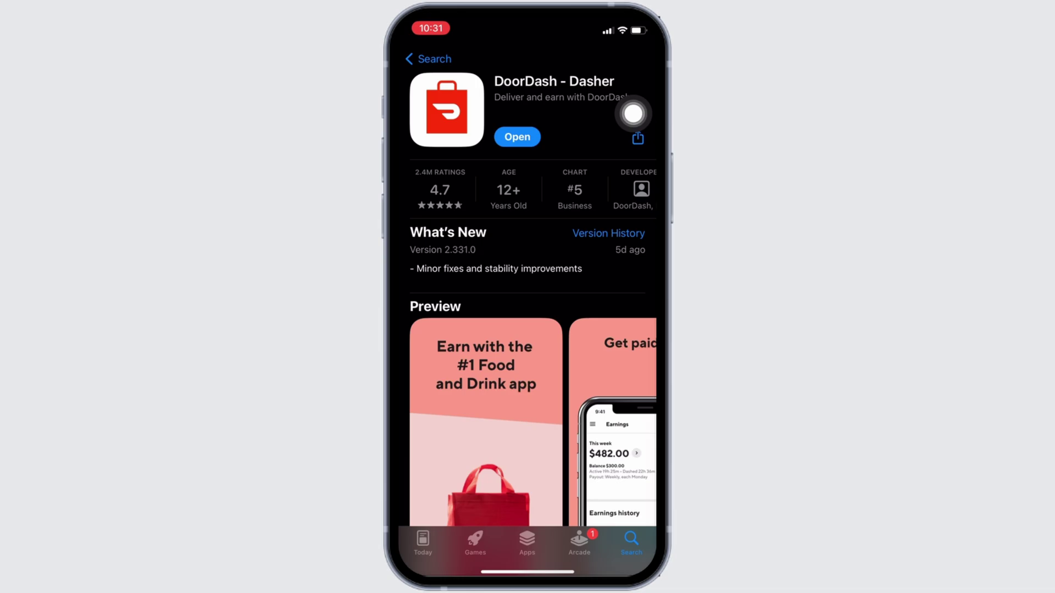
Open Dasher's page under Settings > General > iPhone Storage, showing its 298.6 MB size.
{"action": "left_click_drag", "start_coordinate": [527, 573], "coordinate": [528, 330]}
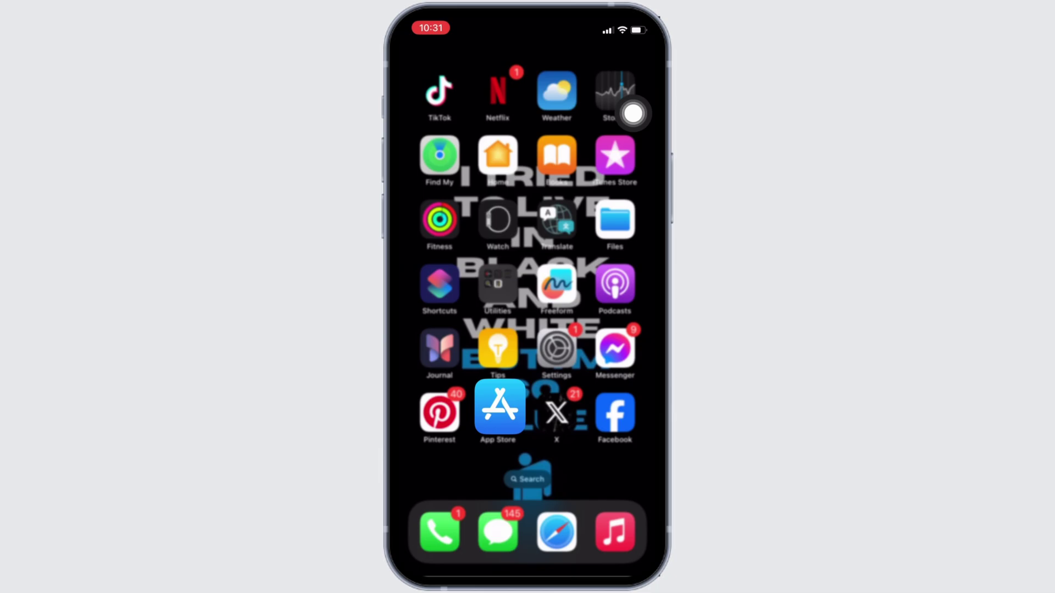
{"action": "left_click", "coordinate": [557, 351]}
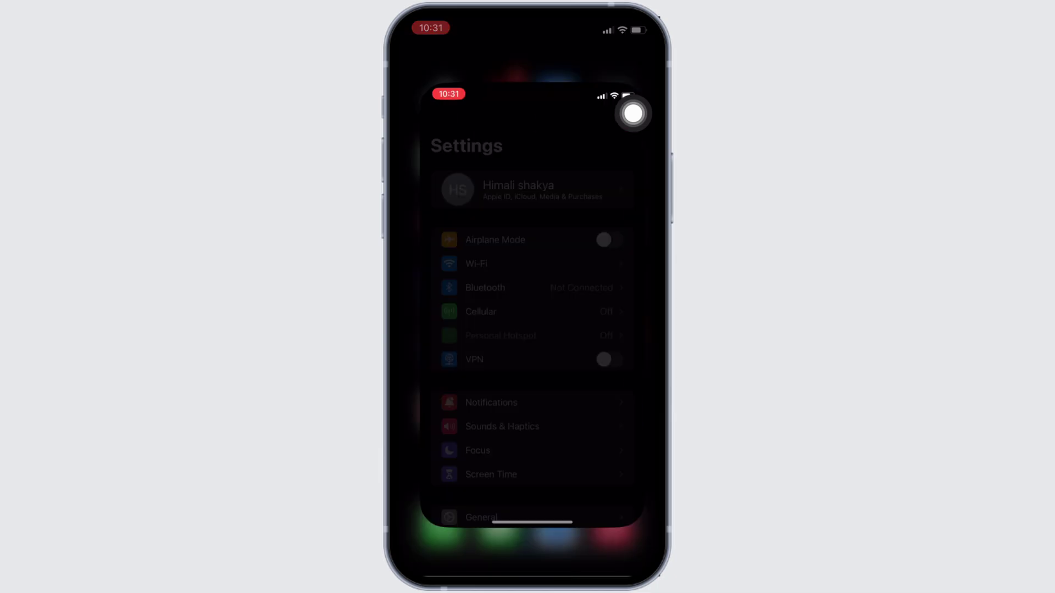
{"action": "scroll", "coordinate": [527, 331], "scroll_direction": "down", "scroll_amount": 3}
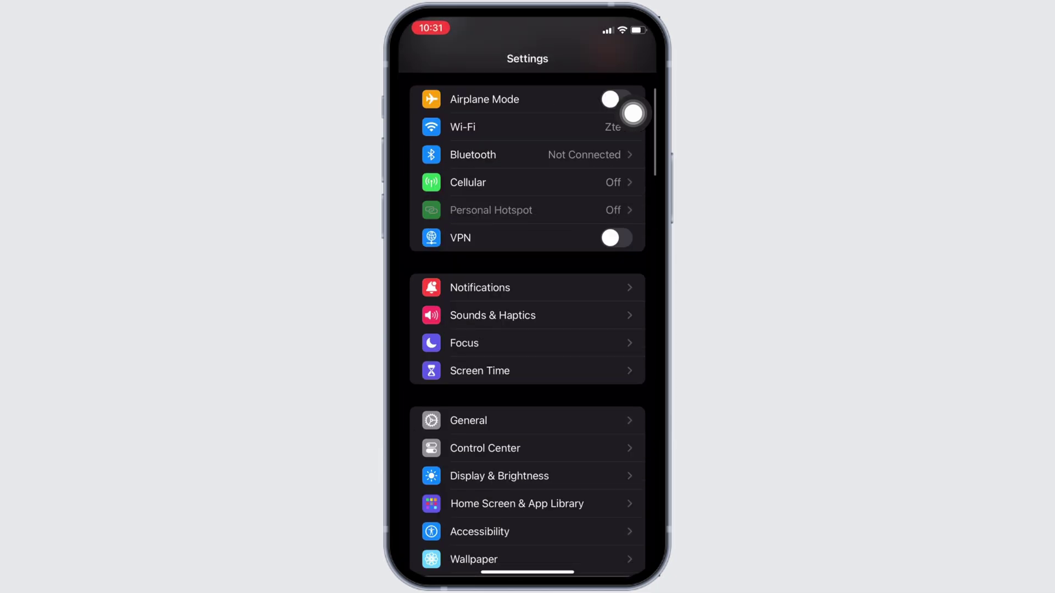
{"action": "left_click", "coordinate": [528, 421]}
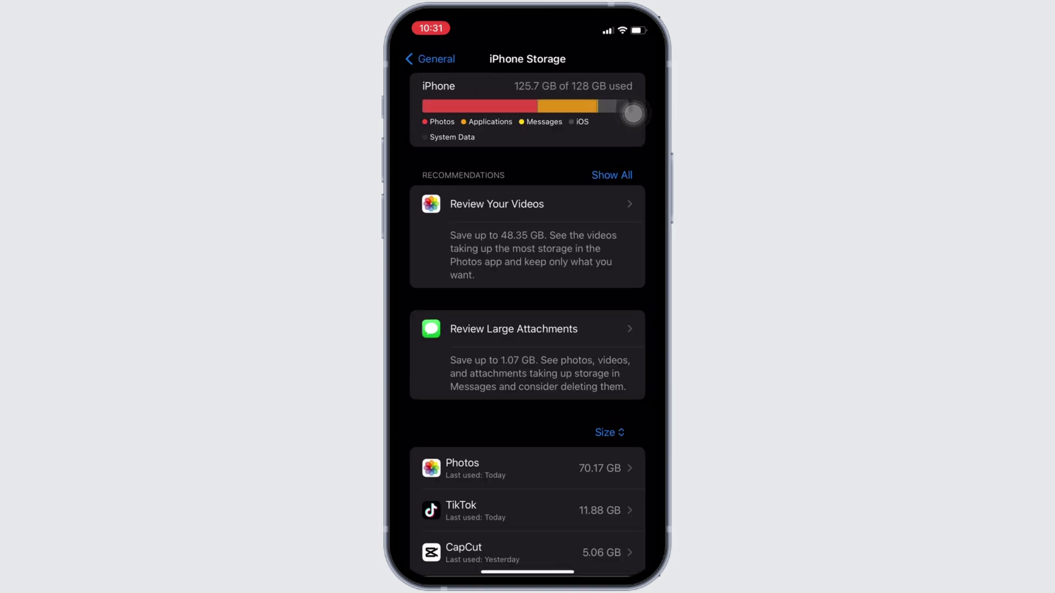
{"action": "scroll", "coordinate": [527, 330], "scroll_direction": "down", "scroll_amount": 10}
{"action": "scroll", "coordinate": [528, 329], "scroll_direction": "down", "scroll_amount": 8}
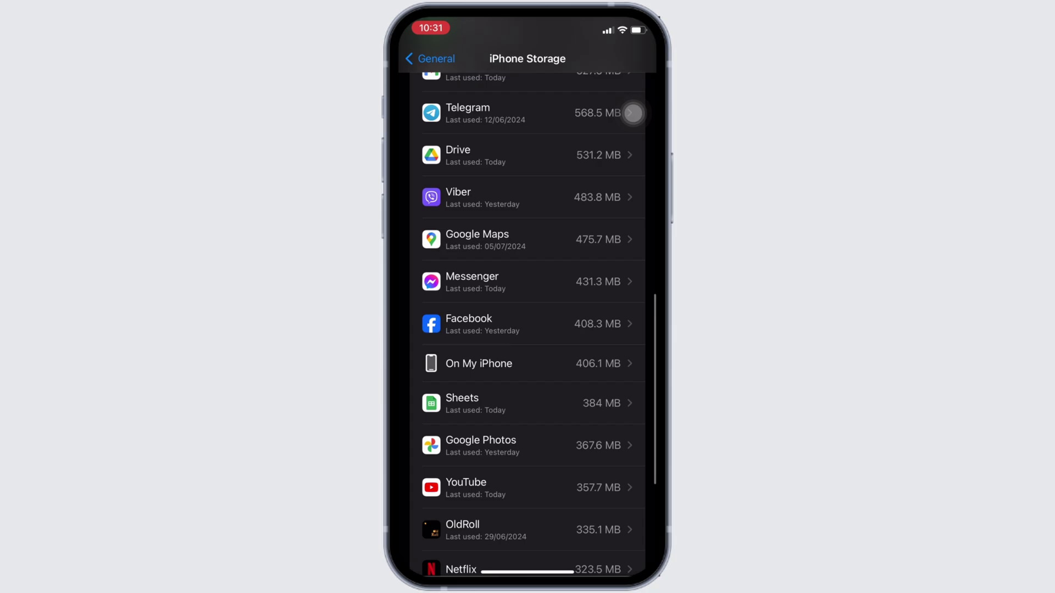
{"action": "scroll", "coordinate": [528, 330], "scroll_direction": "down", "scroll_amount": 5}
{"action": "left_click", "coordinate": [528, 462]}
{"action": "scroll", "coordinate": [527, 330], "scroll_direction": "down", "scroll_amount": 8}
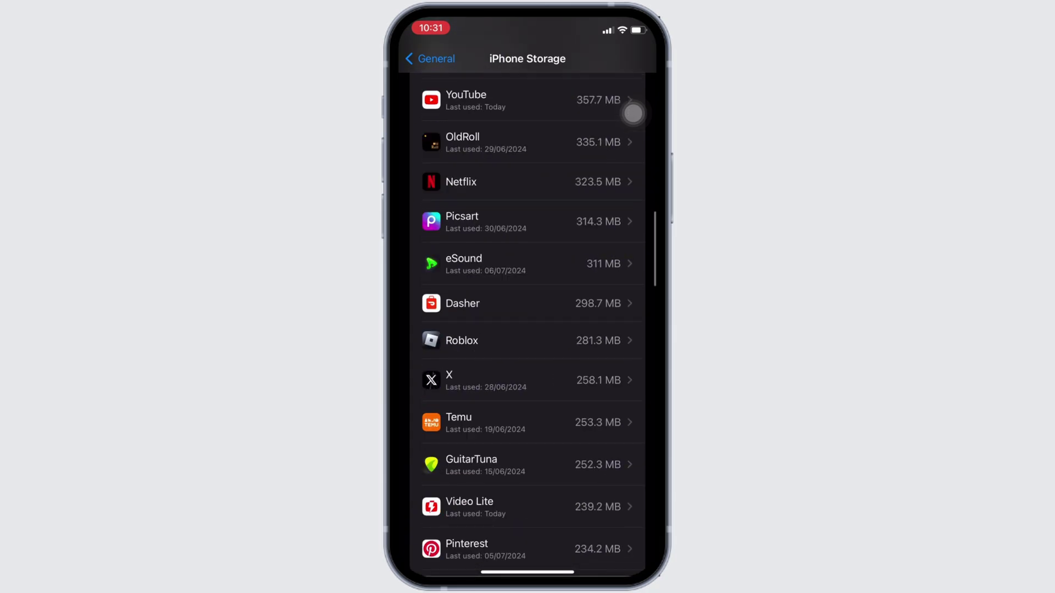
{"action": "left_click", "coordinate": [527, 304]}
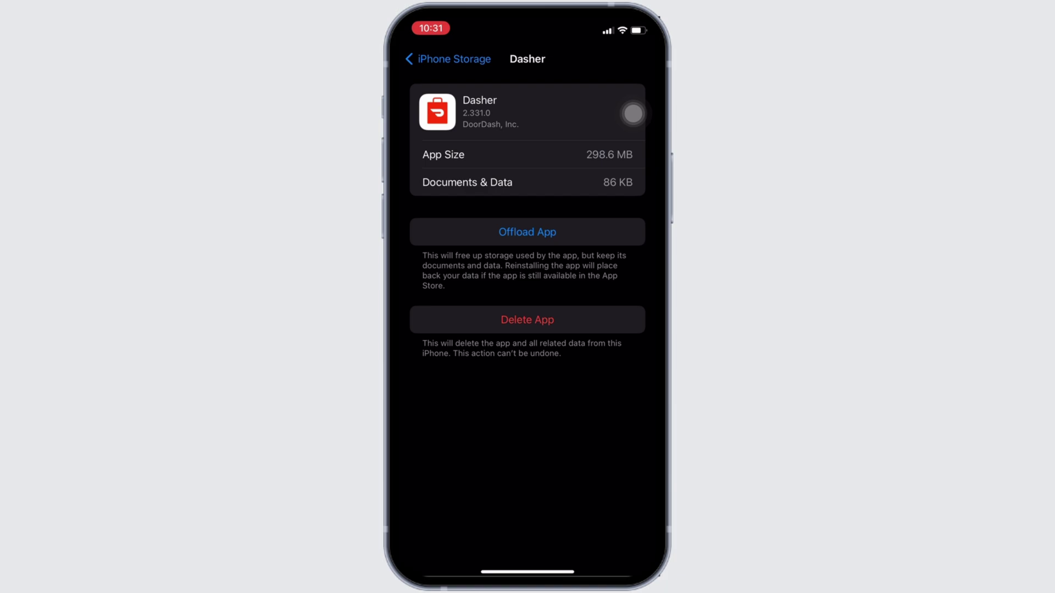
Offload Dasher and confirm, keeping its 298.7 MB of documents and data.
{"action": "left_click", "coordinate": [527, 231]}
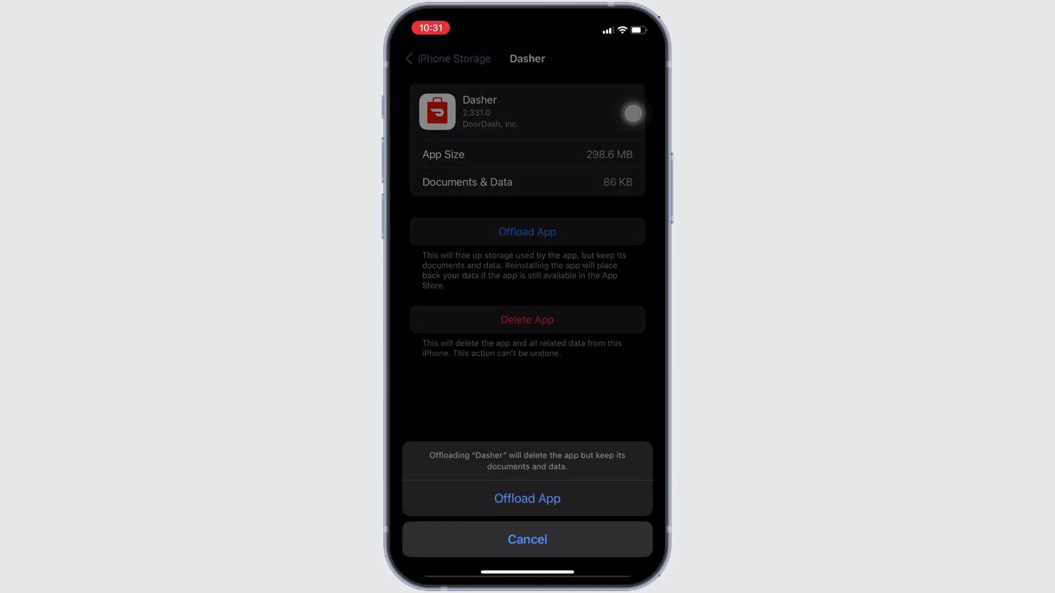
{"action": "left_click", "coordinate": [528, 499]}
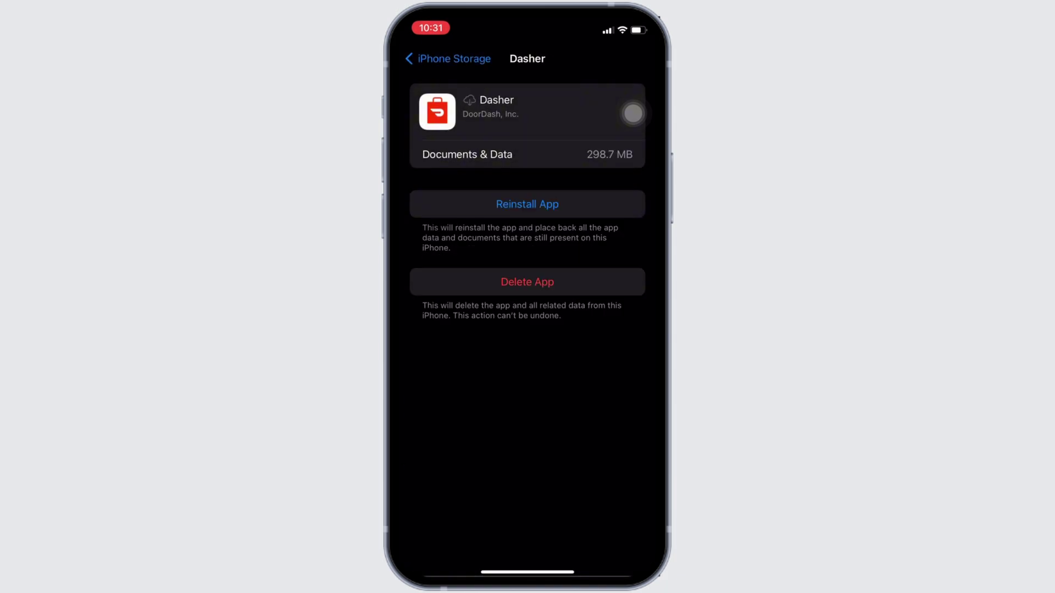